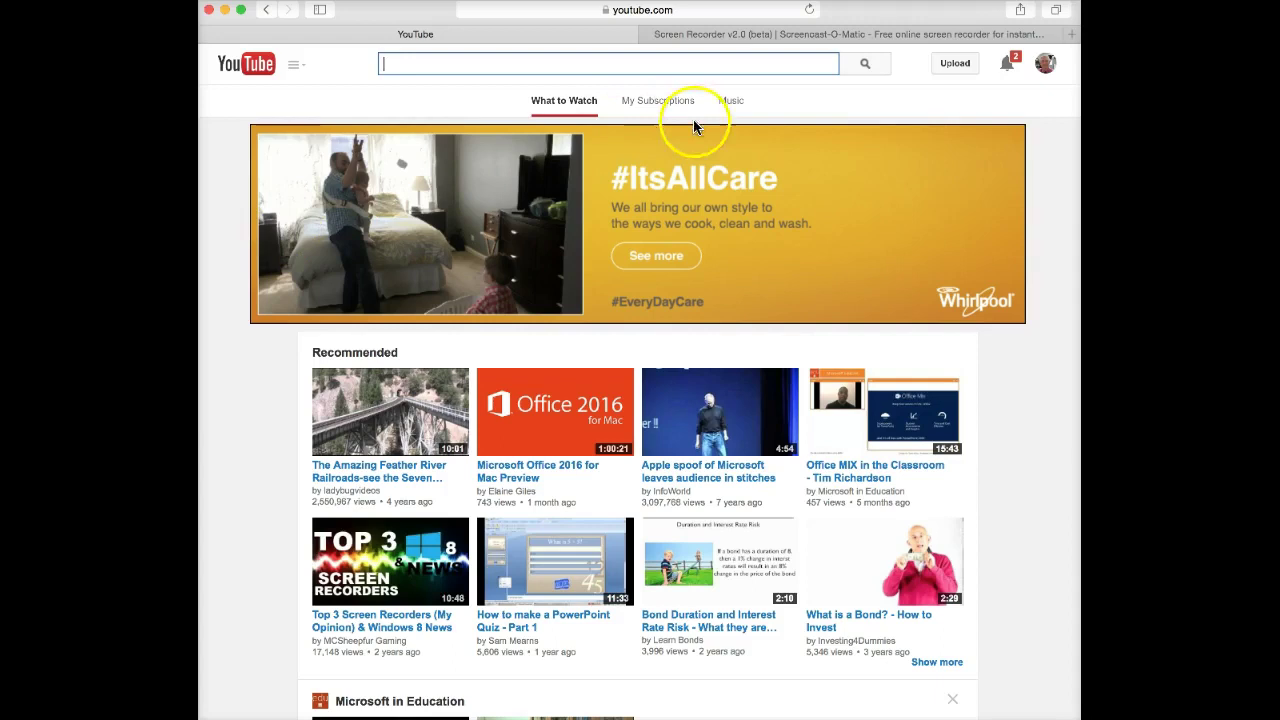
Step: Open the YouTube video upload page and set the upload privacy to Unlisted
left_click(960, 70)
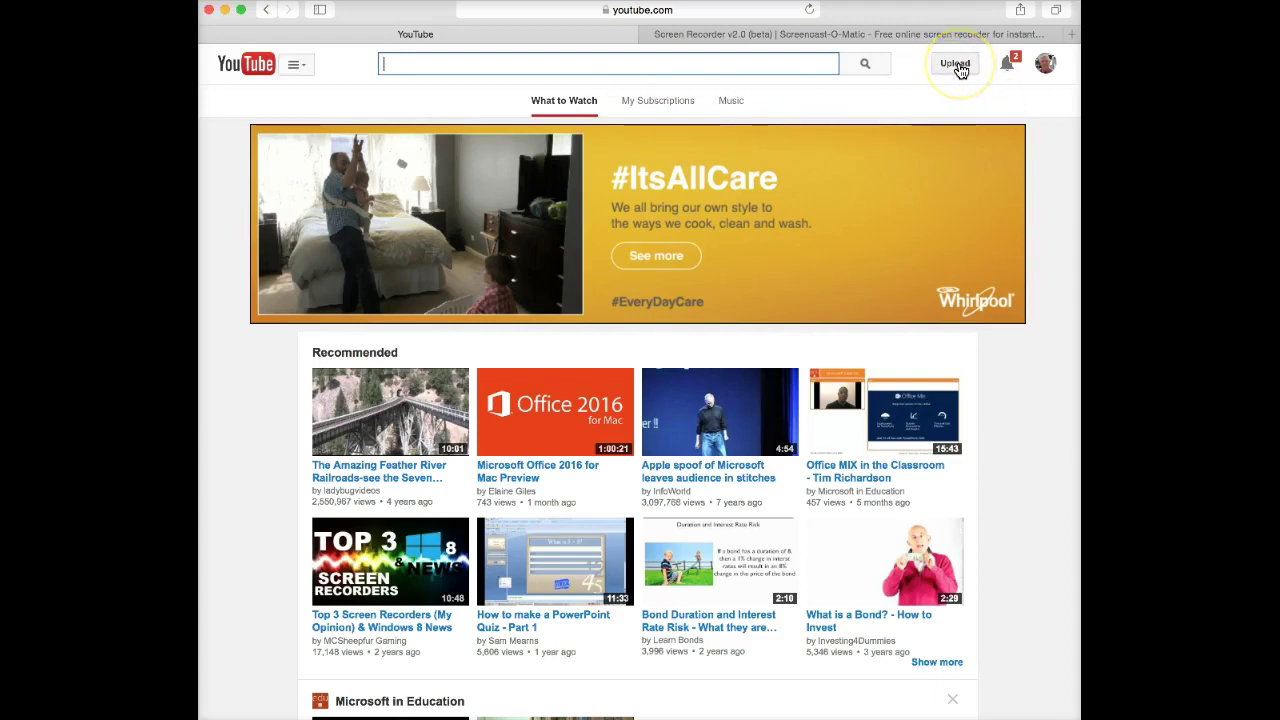
left_click(958, 68)
left_click(956, 66)
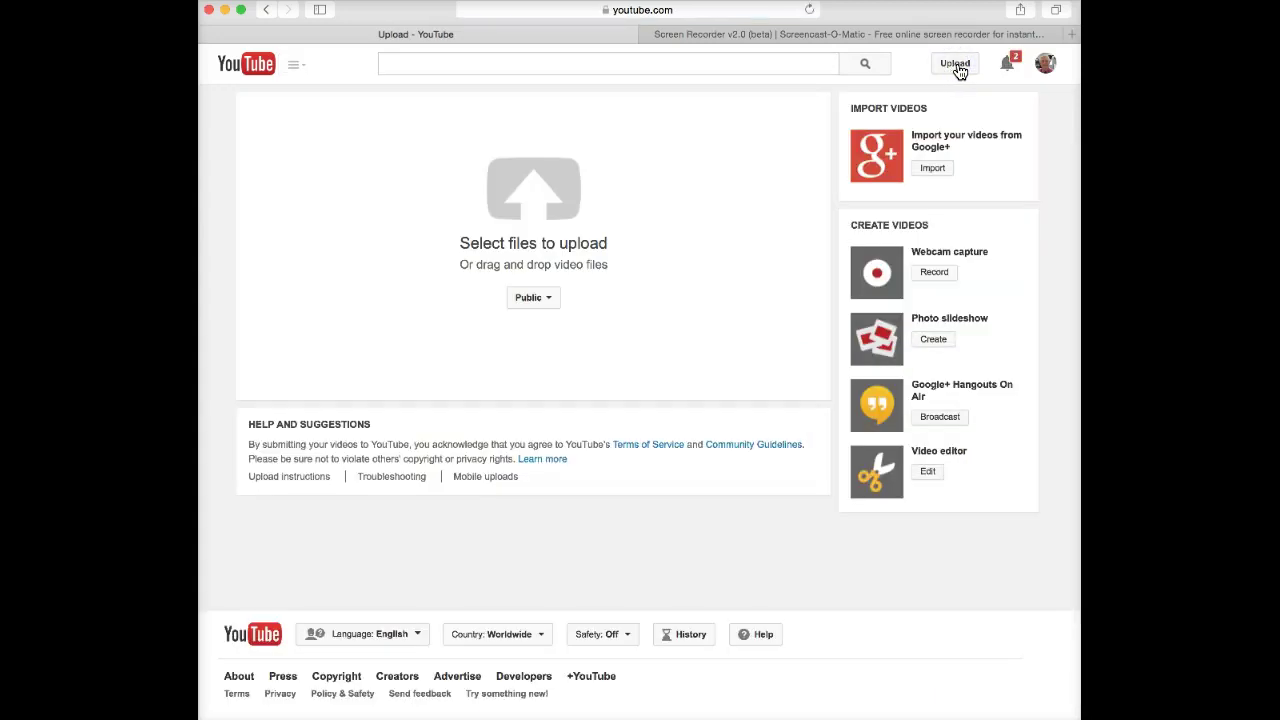
left_click(551, 301)
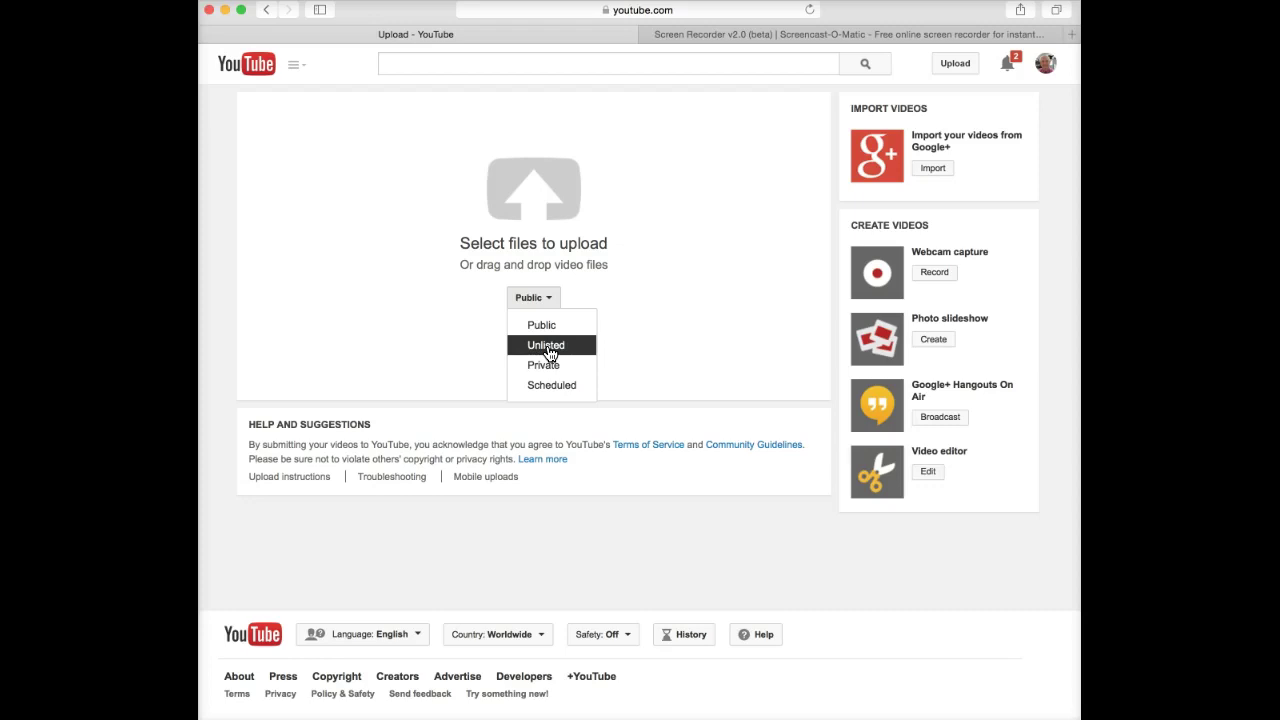
left_click(549, 347)
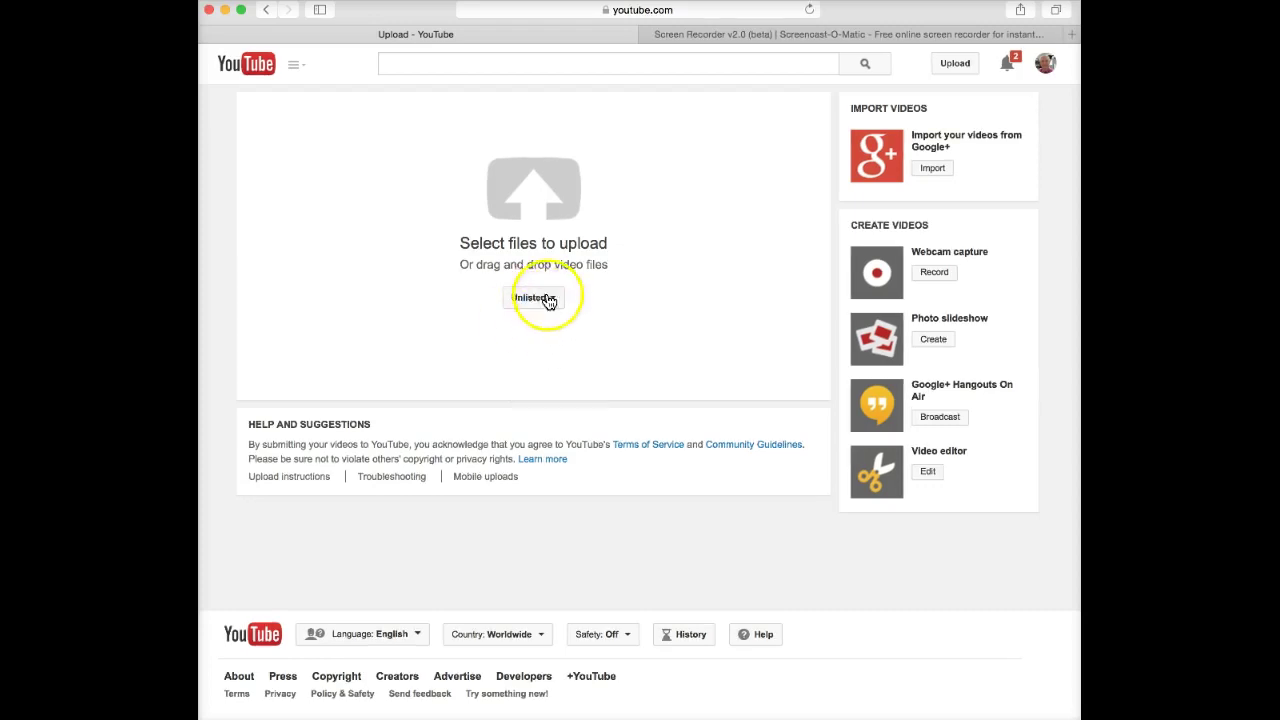
left_click(934, 273)
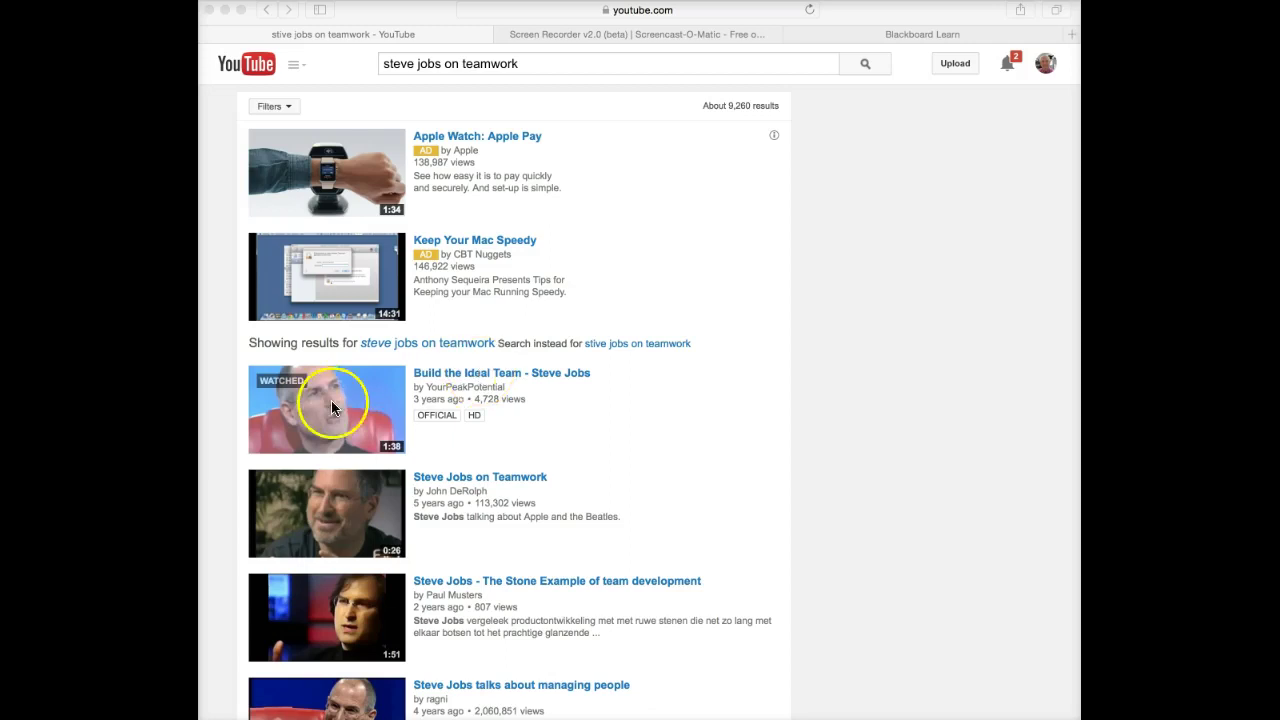
Step: Open the video "Build the Ideal Team - Steve Jobs" from the search results and pause playback
left_click(478, 374)
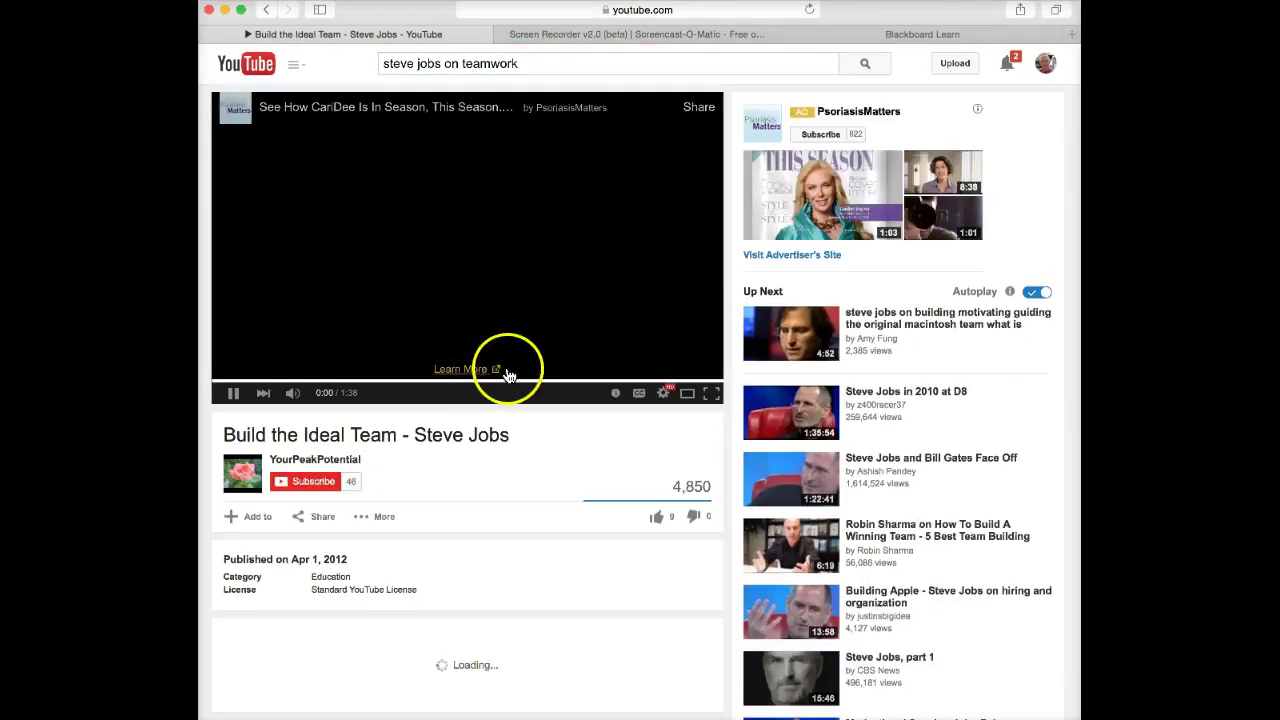
left_click(230, 393)
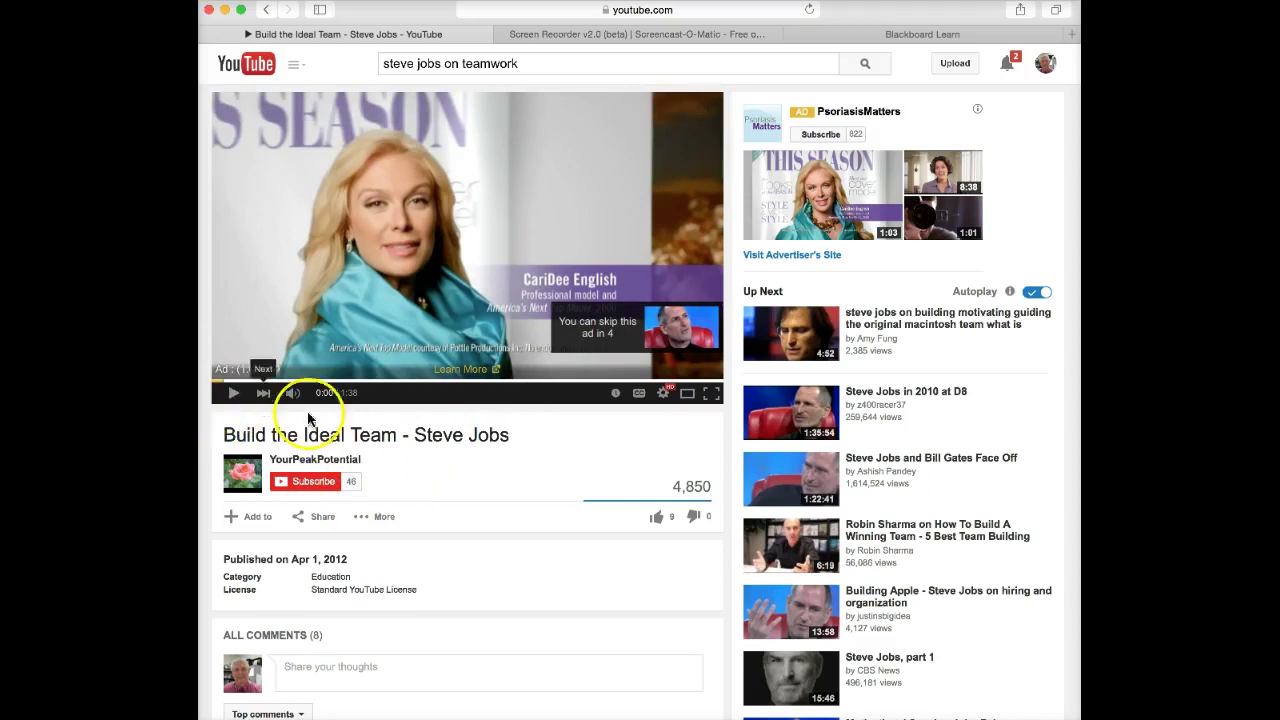
Step: Show the video's sharing options and copy its embed code
left_click(322, 516)
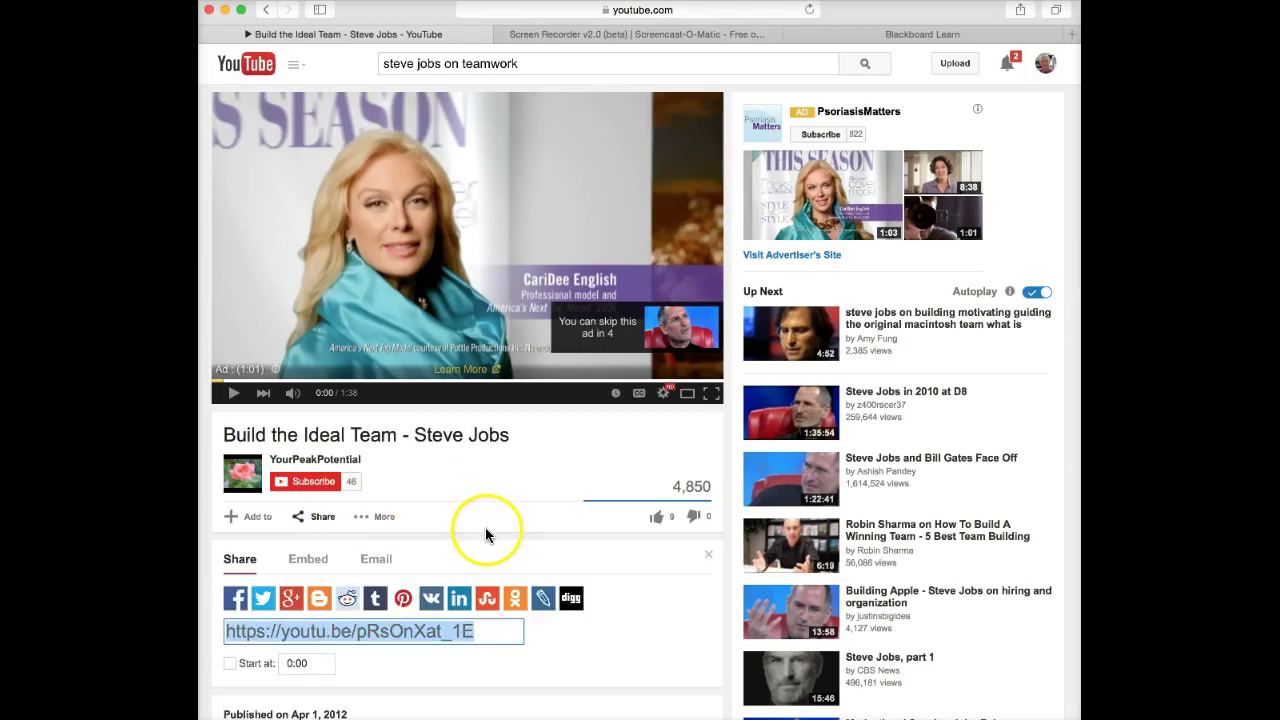
scroll(484, 527, "down", 1)
scroll(571, 543, "down", 3)
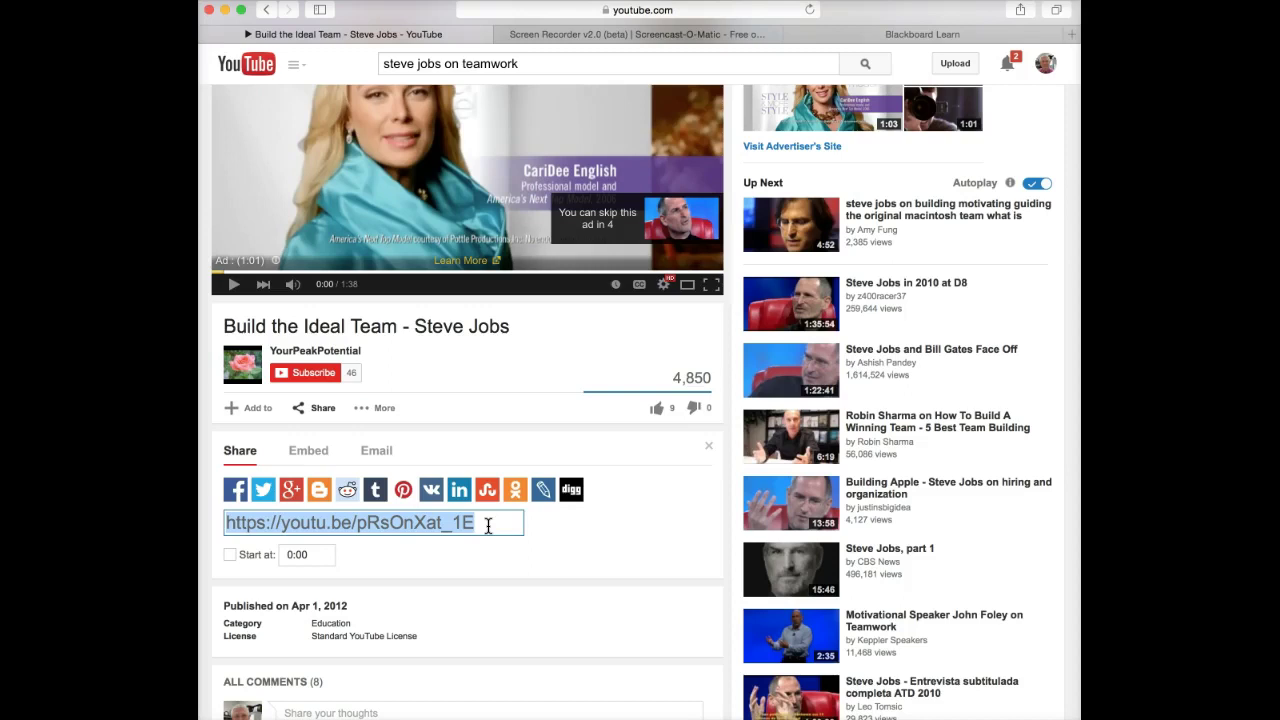
scroll(486, 523, "down", 2)
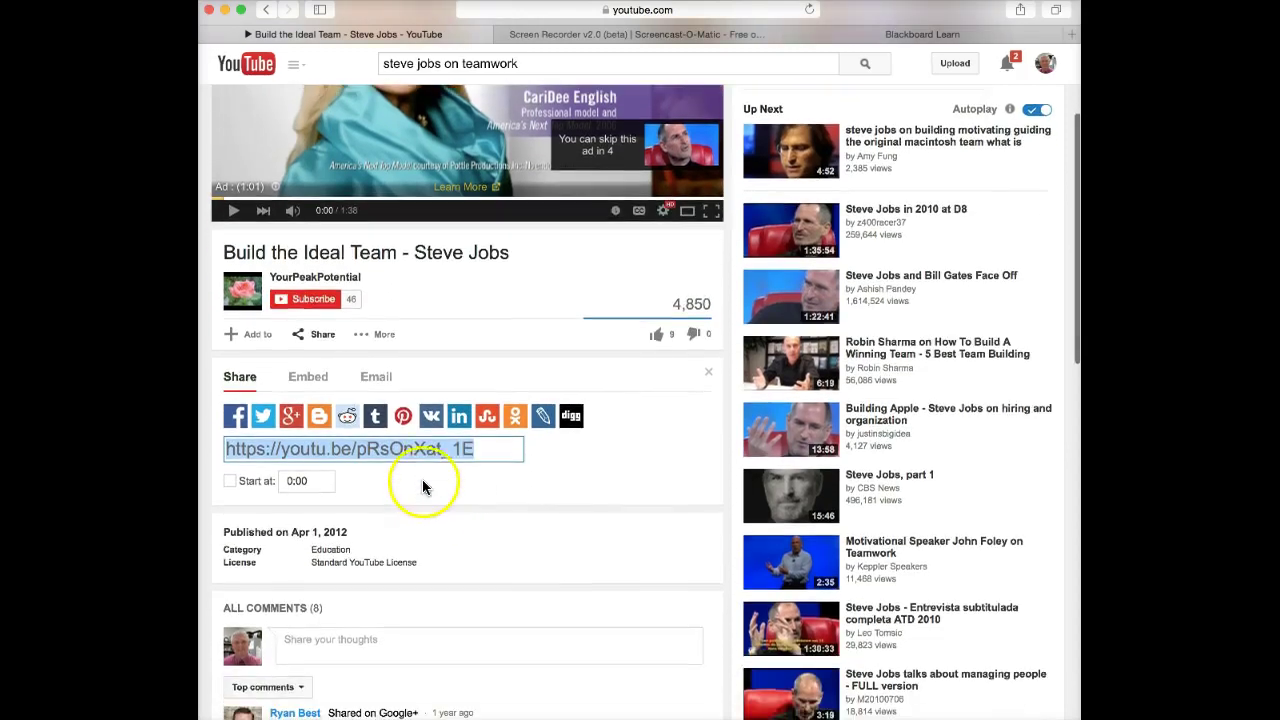
left_click(307, 385)
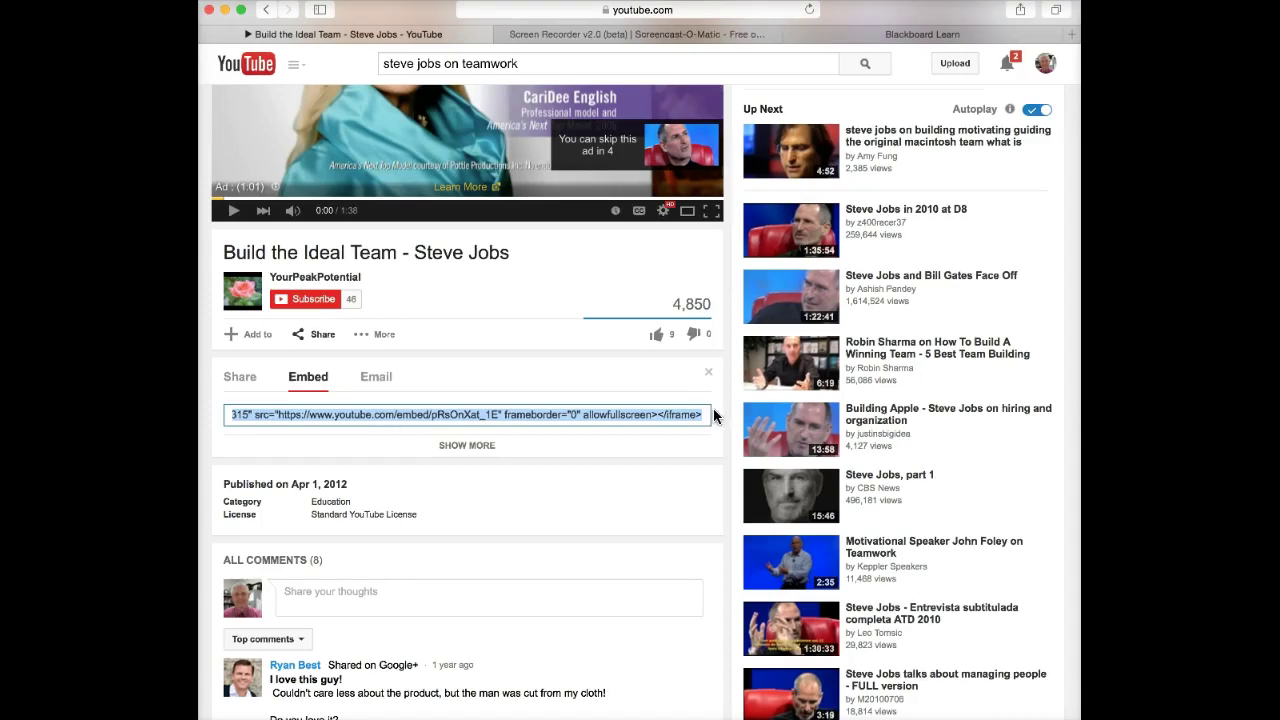
Step: Switch to Blackboard Learn and review the Seminar Six Integrated Case upload page, from the assignment information through the submission, comments and submit sections
left_click(858, 35)
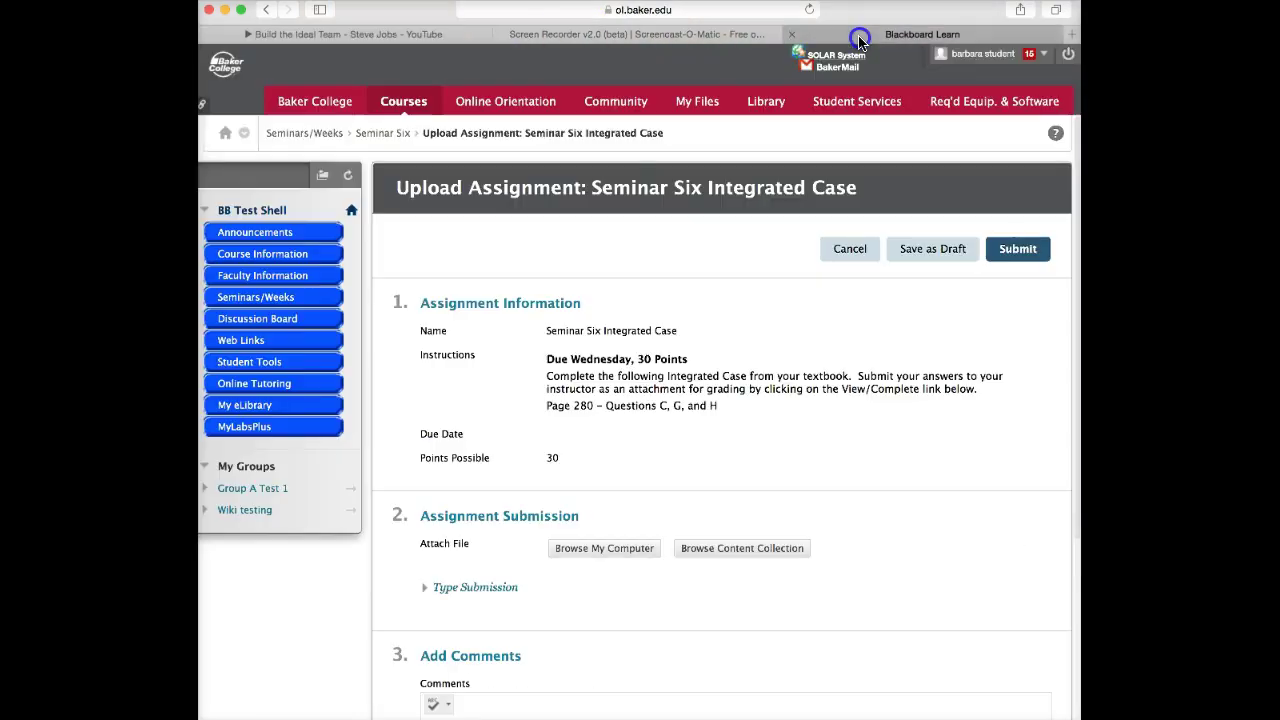
scroll(639, 487, "down", 2)
scroll(639, 487, "up", 2)
scroll(600, 508, "down", 2)
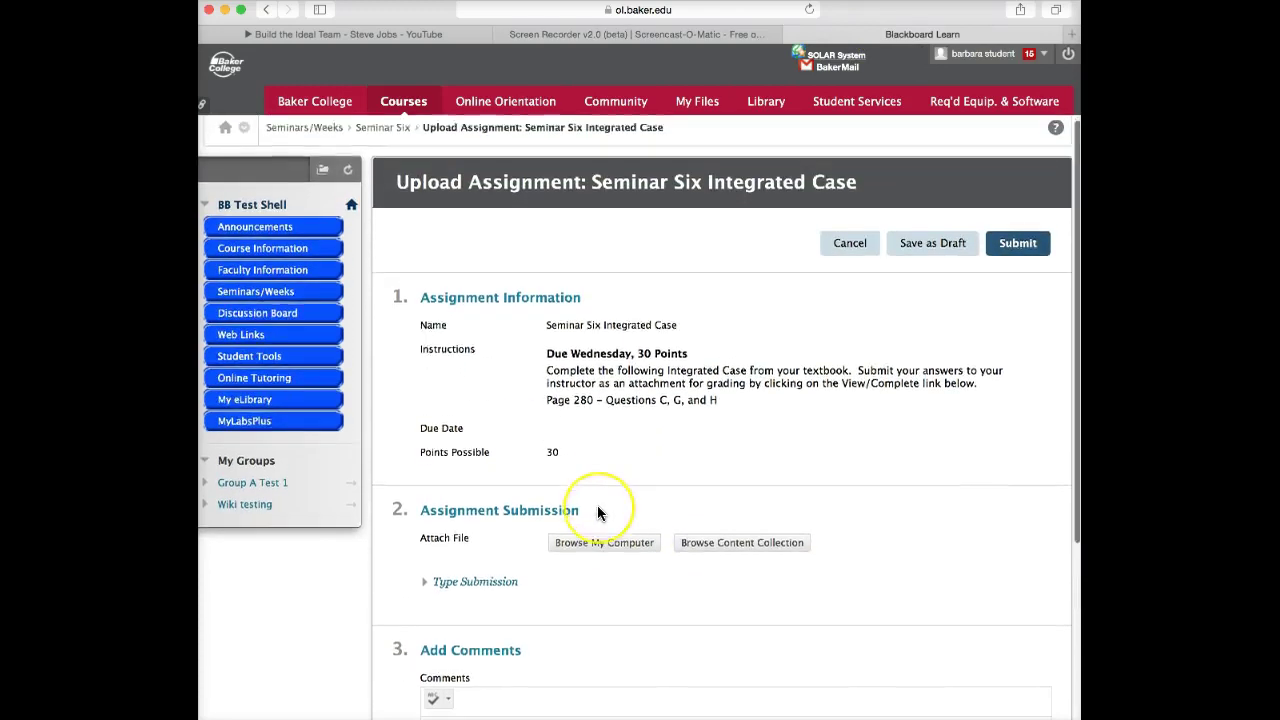
scroll(597, 505, "up", 1)
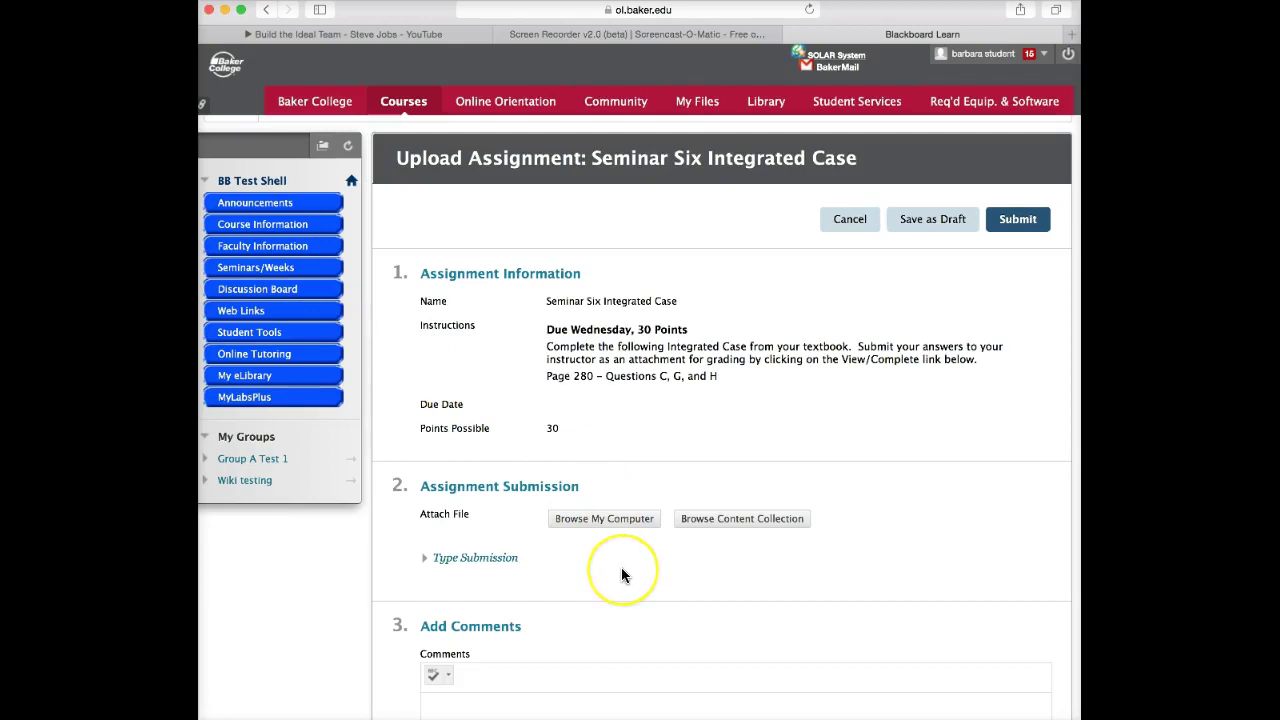
scroll(621, 575, "down", 2)
scroll(621, 575, "up", 1)
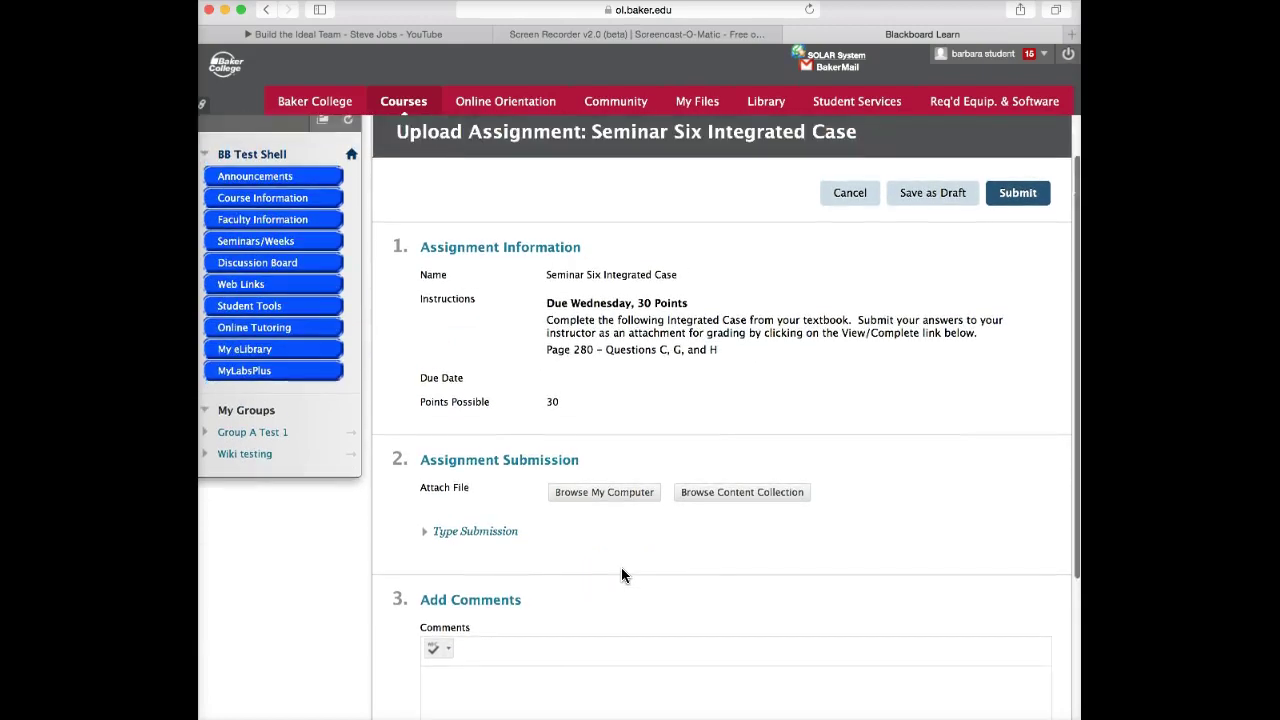
scroll(621, 575, "up", 1)
scroll(621, 575, "up", 1)
scroll(619, 575, "down", 3)
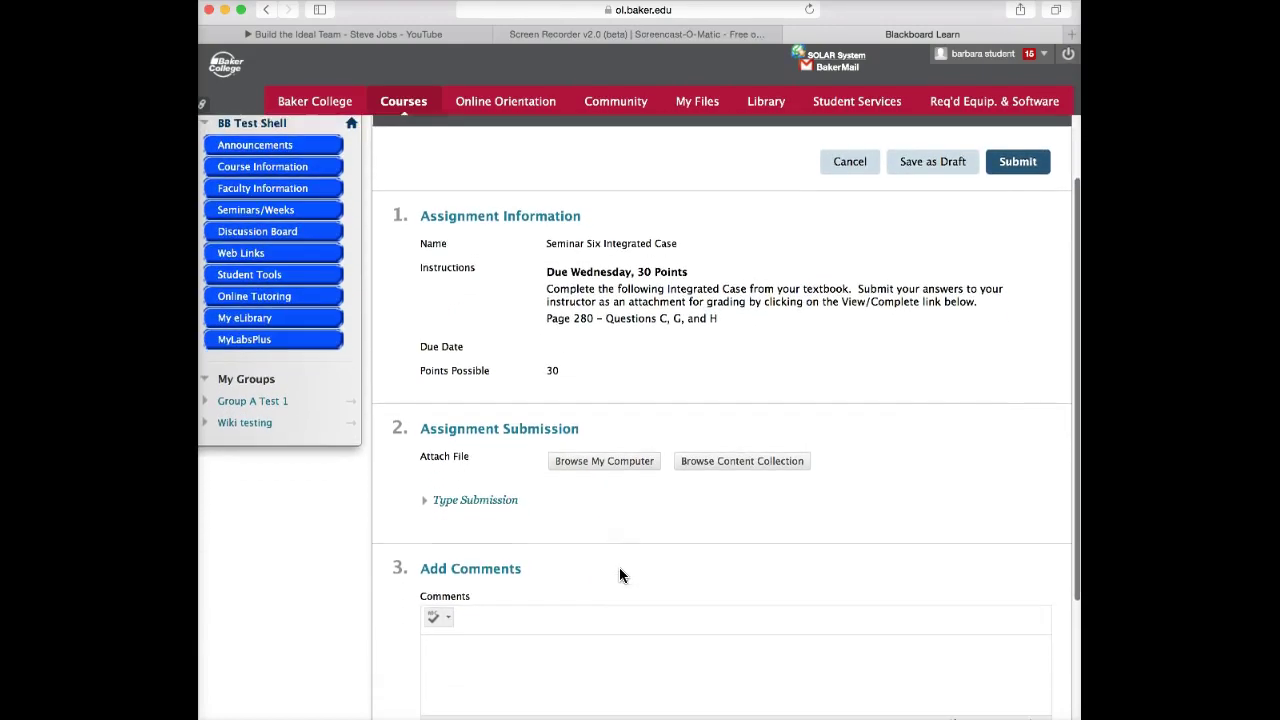
scroll(619, 567, "down", 2)
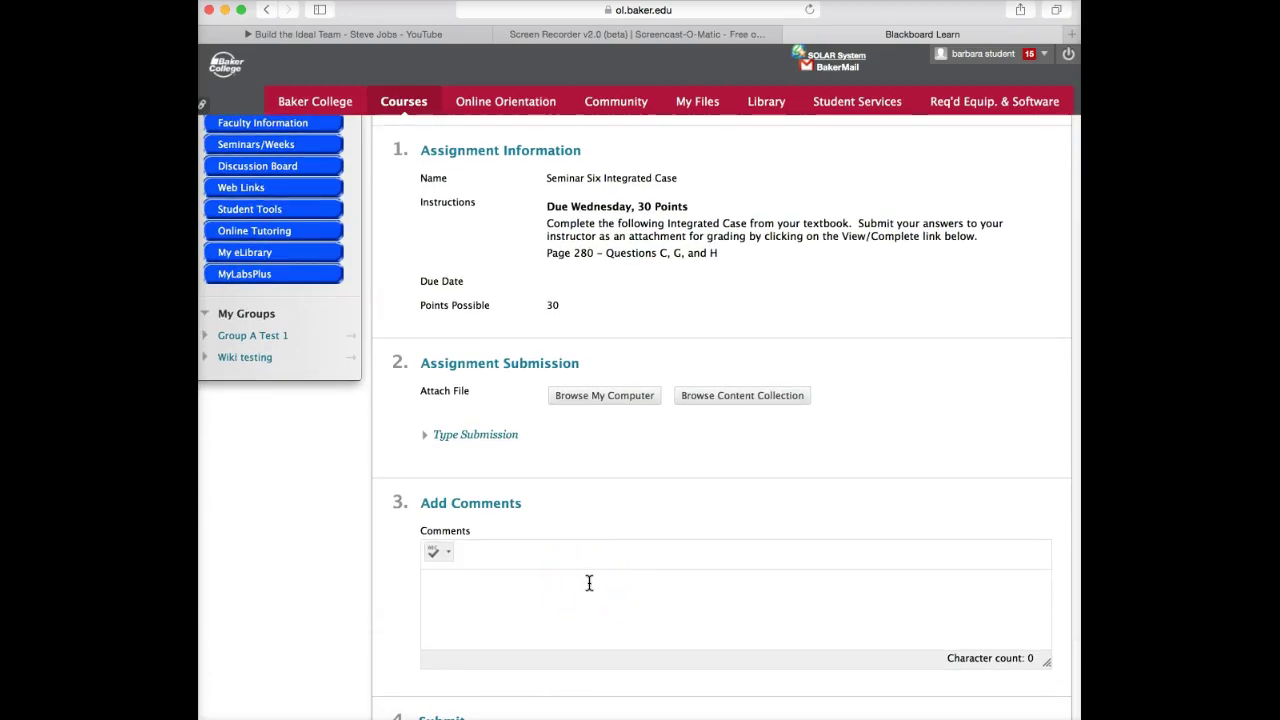
scroll(589, 583, "down", 3)
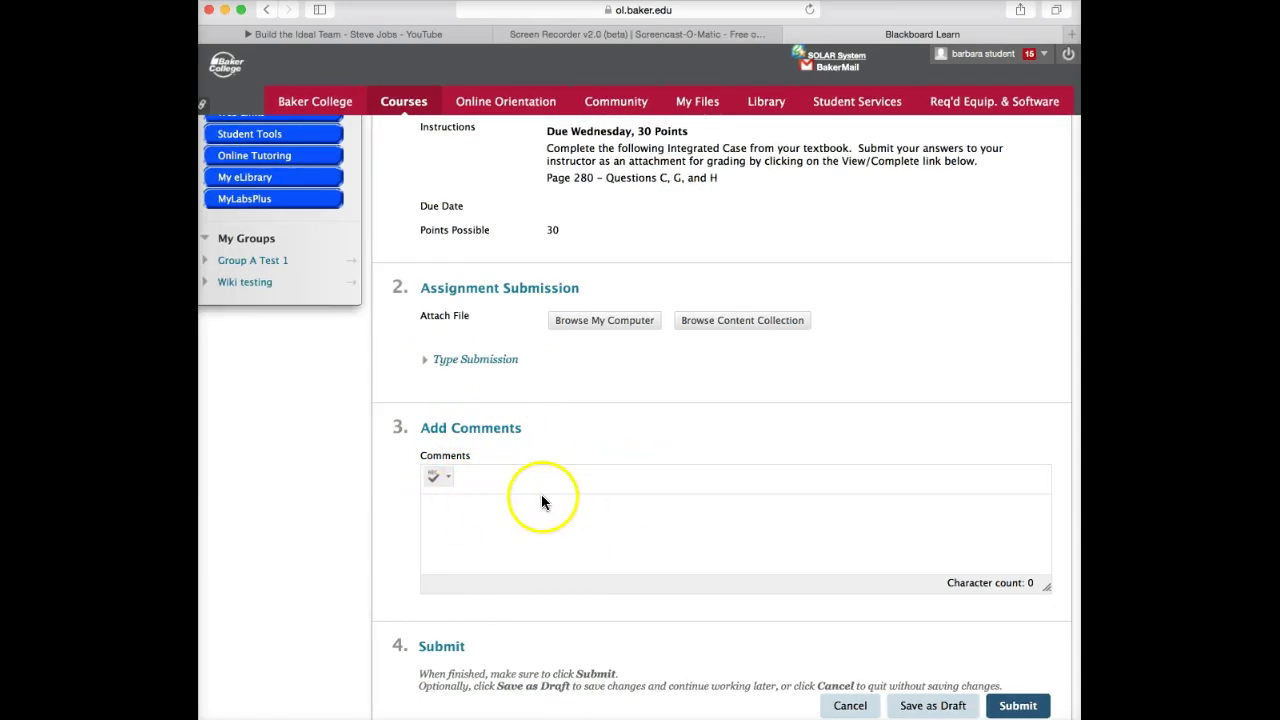
Step: Expand the Type Submission editor and open its HTML code view, moving that window fully into view
left_click(482, 439)
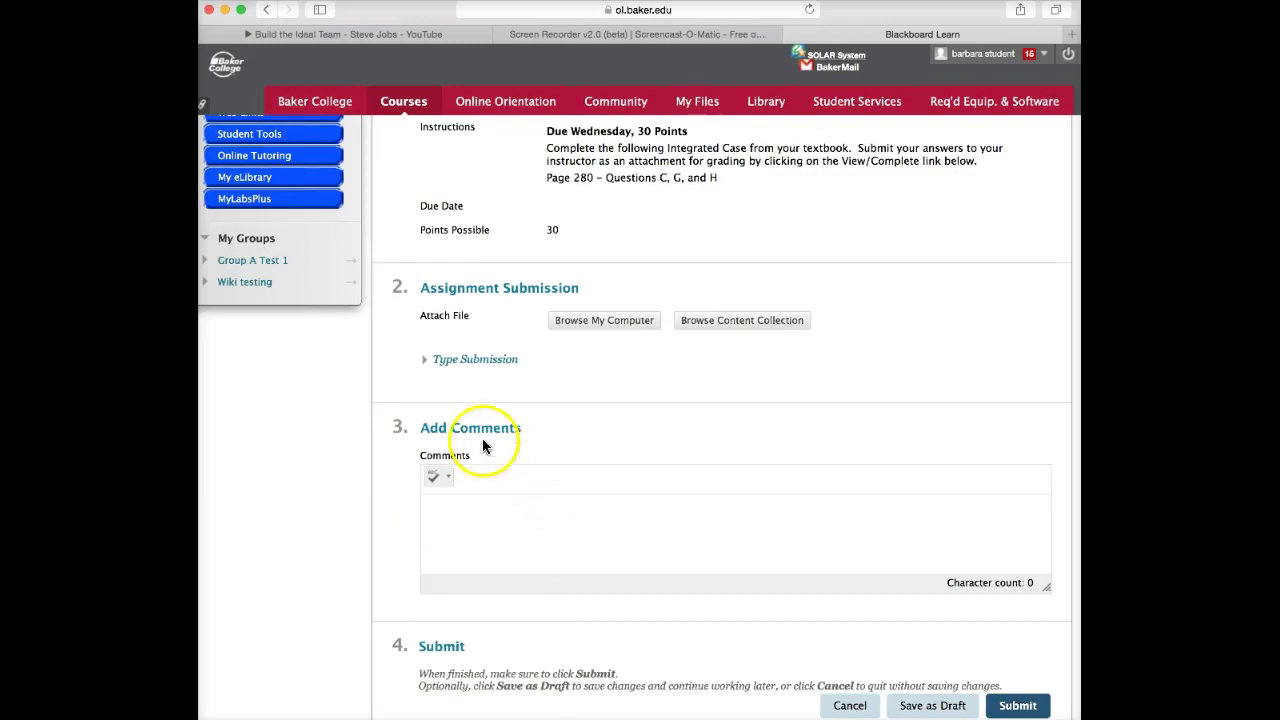
left_click(451, 364)
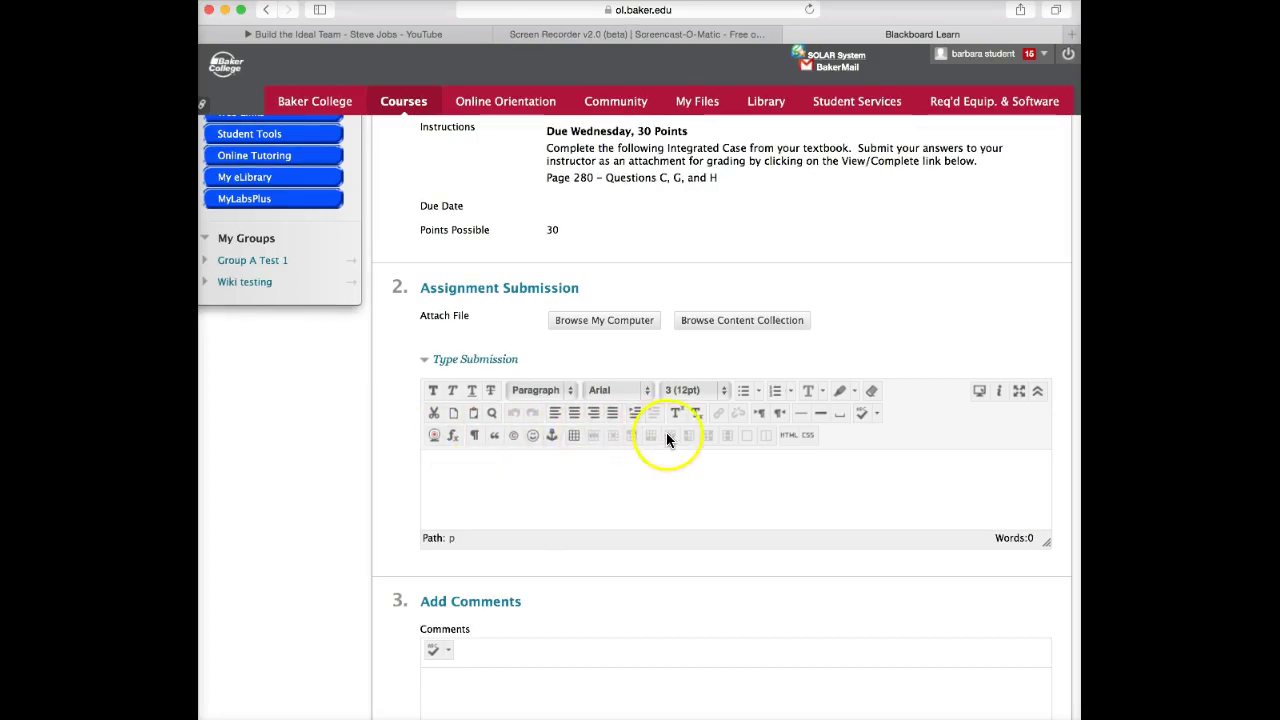
left_click(788, 437)
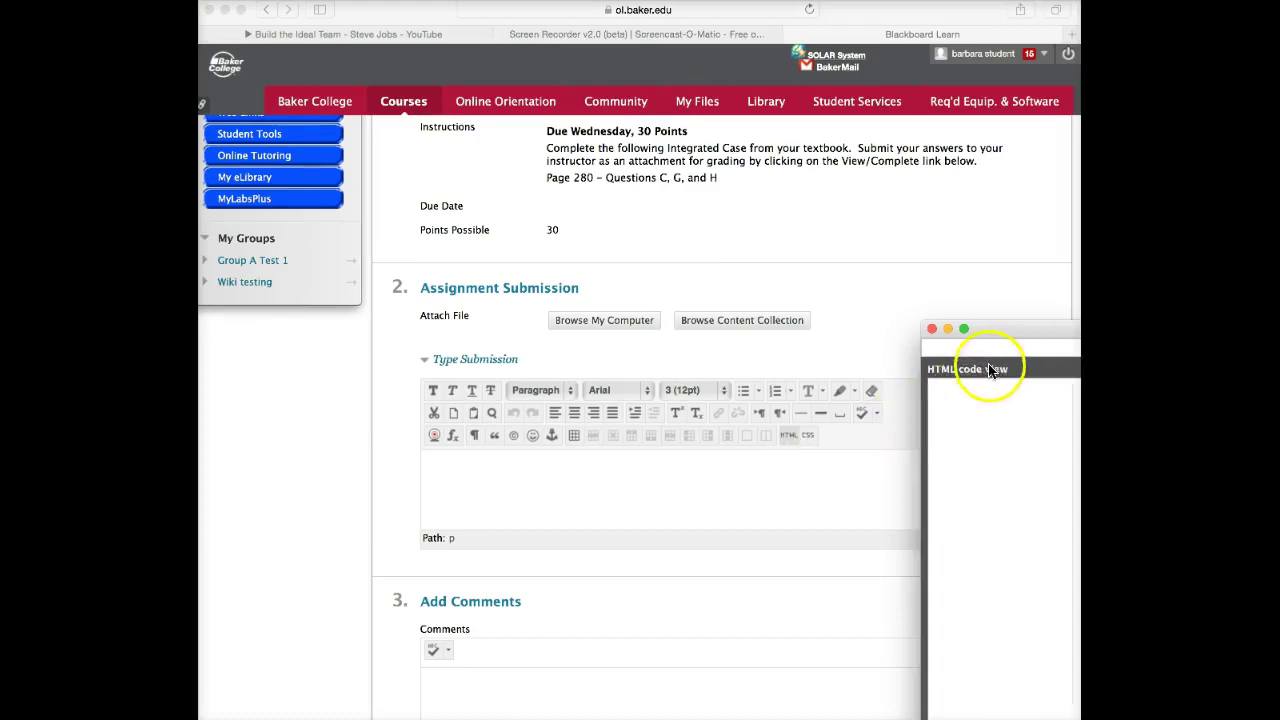
left_click_drag(1017, 329, 529, 209)
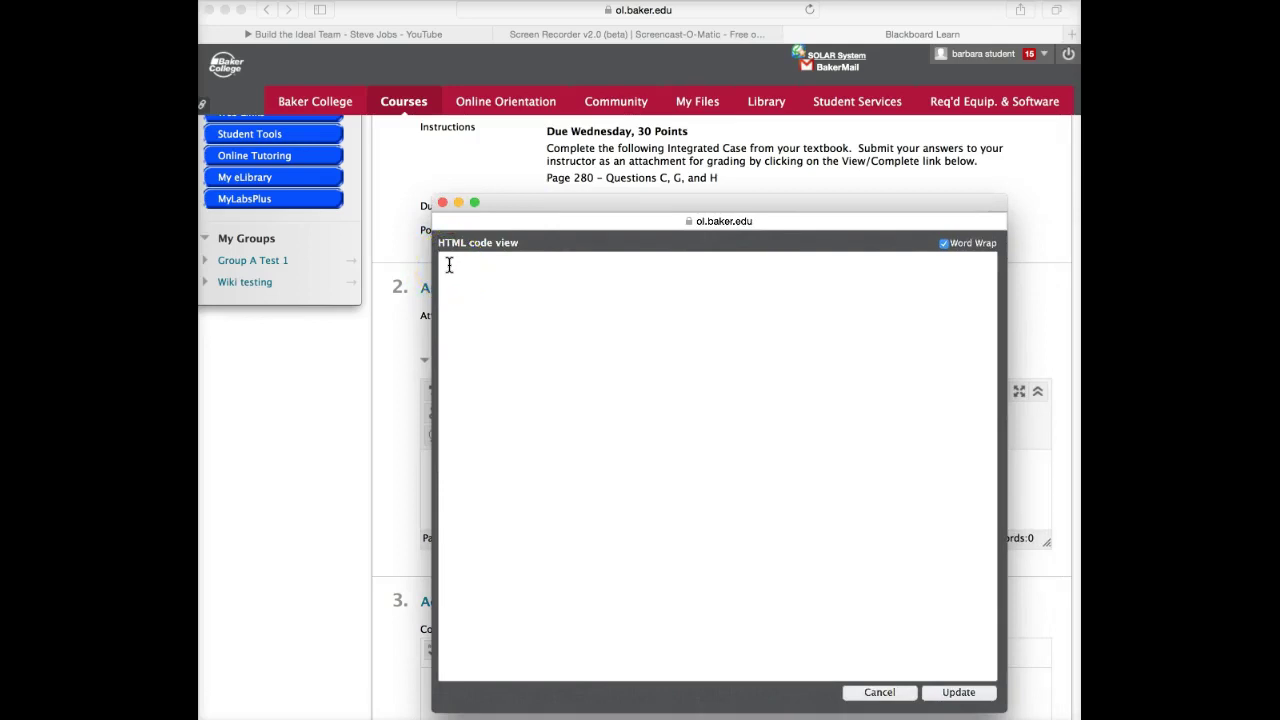
type("<iframe width=\"420\" height=\"315\" src=\"https://www.youtube.com/embed/pRsOnXat_1E\" frameborder=\"0\" allowfullscreen></iframe>")
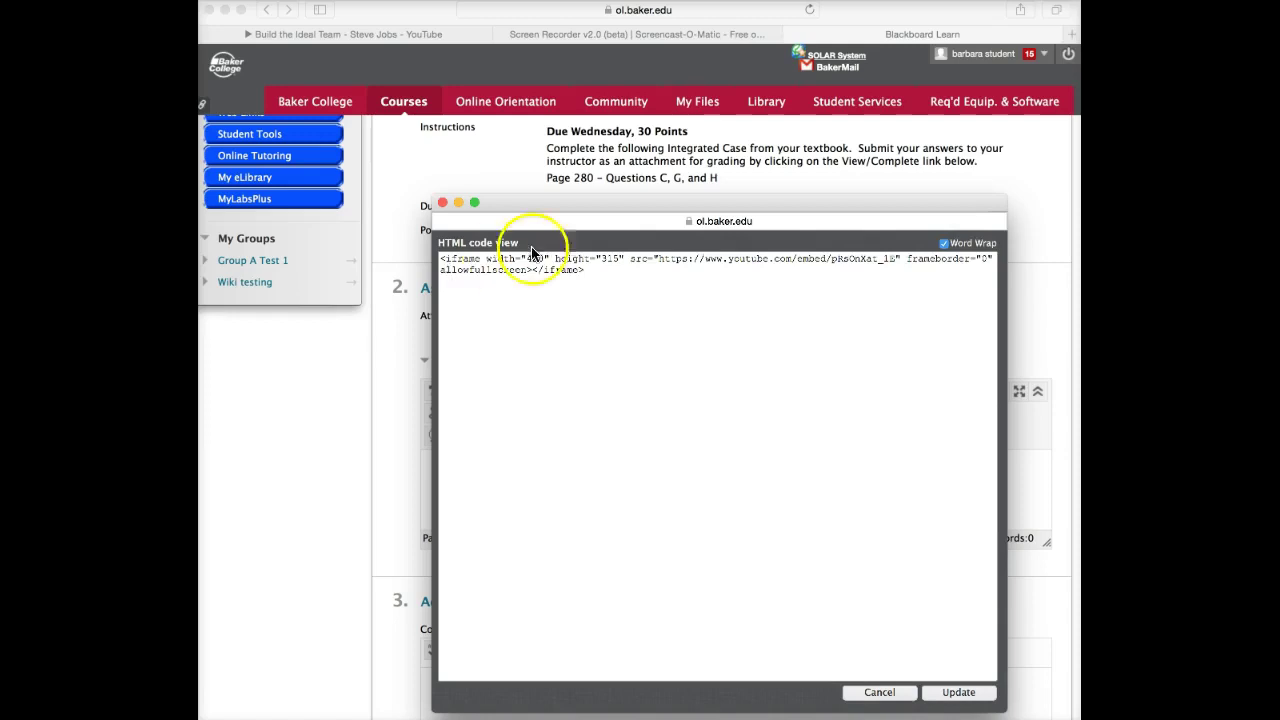
left_click(577, 287)
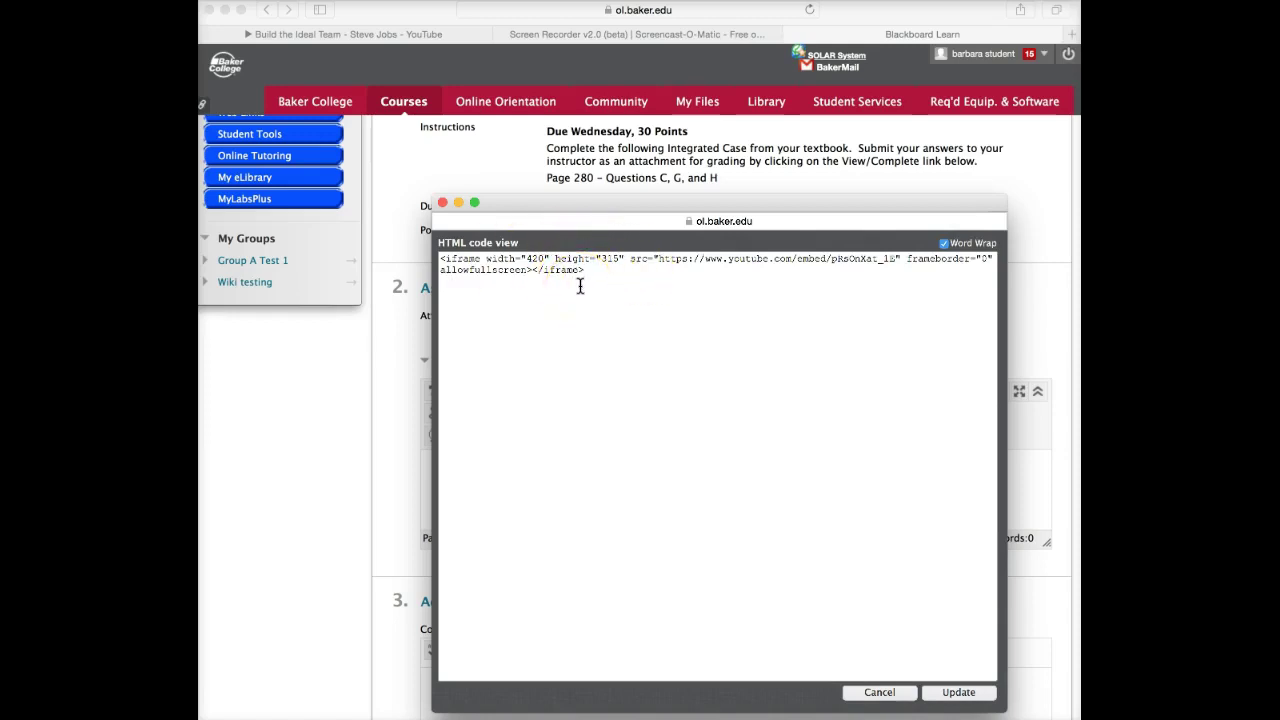
left_click(960, 693)
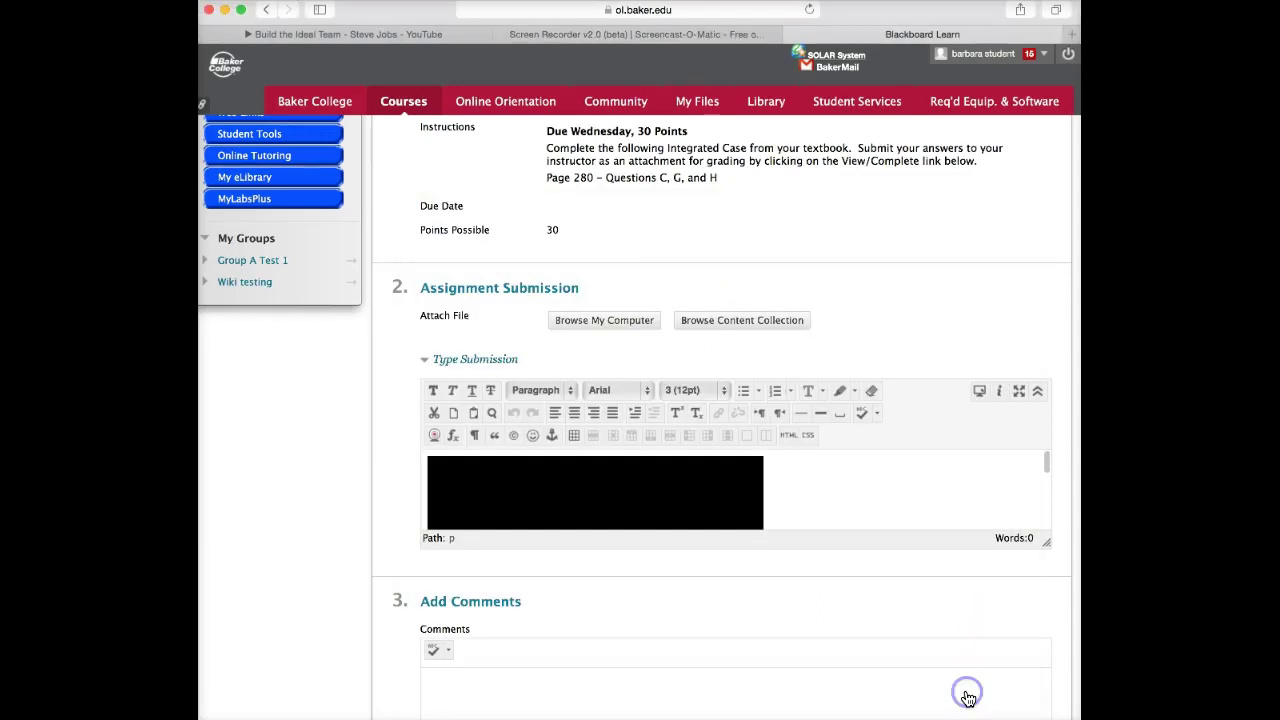
Step: Check the embedded video in the submission editor and submit the Seminar Six Integrated Case assignment
scroll(970, 462, "down", 2)
scroll(970, 462, "down", 3)
scroll(970, 462, "up", 1)
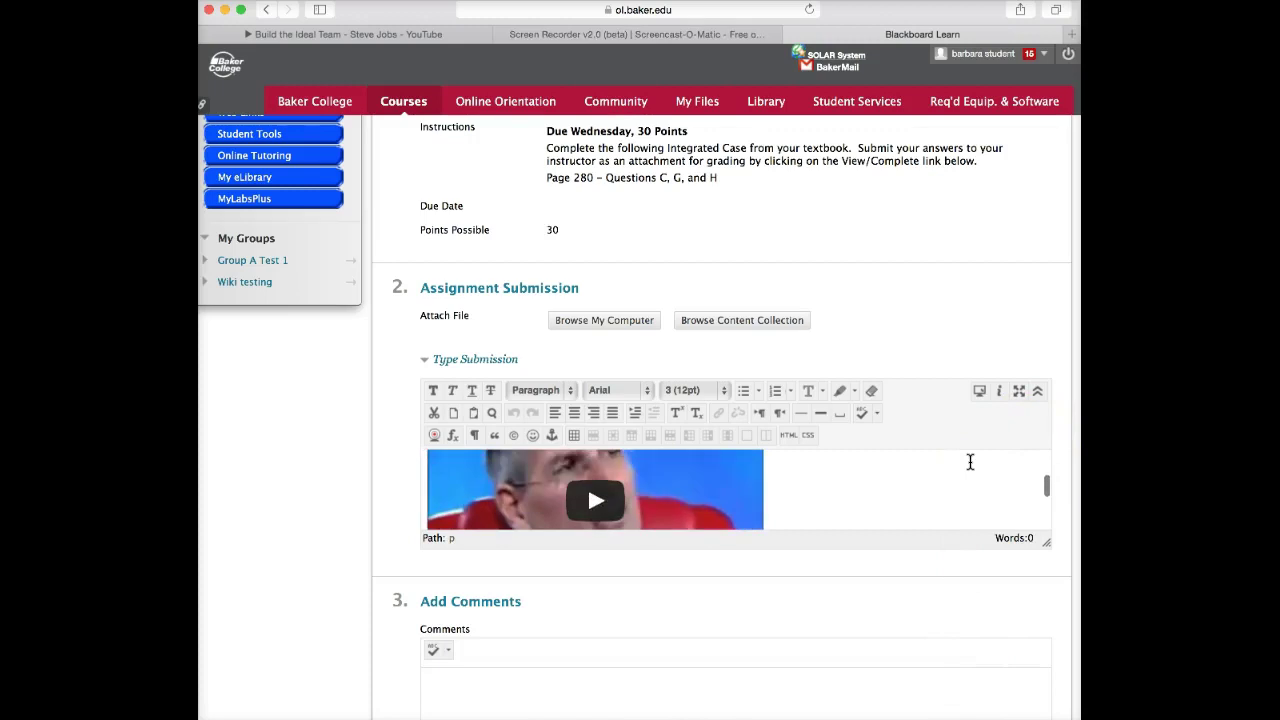
scroll(970, 462, "up", 2)
scroll(970, 462, "down", 3)
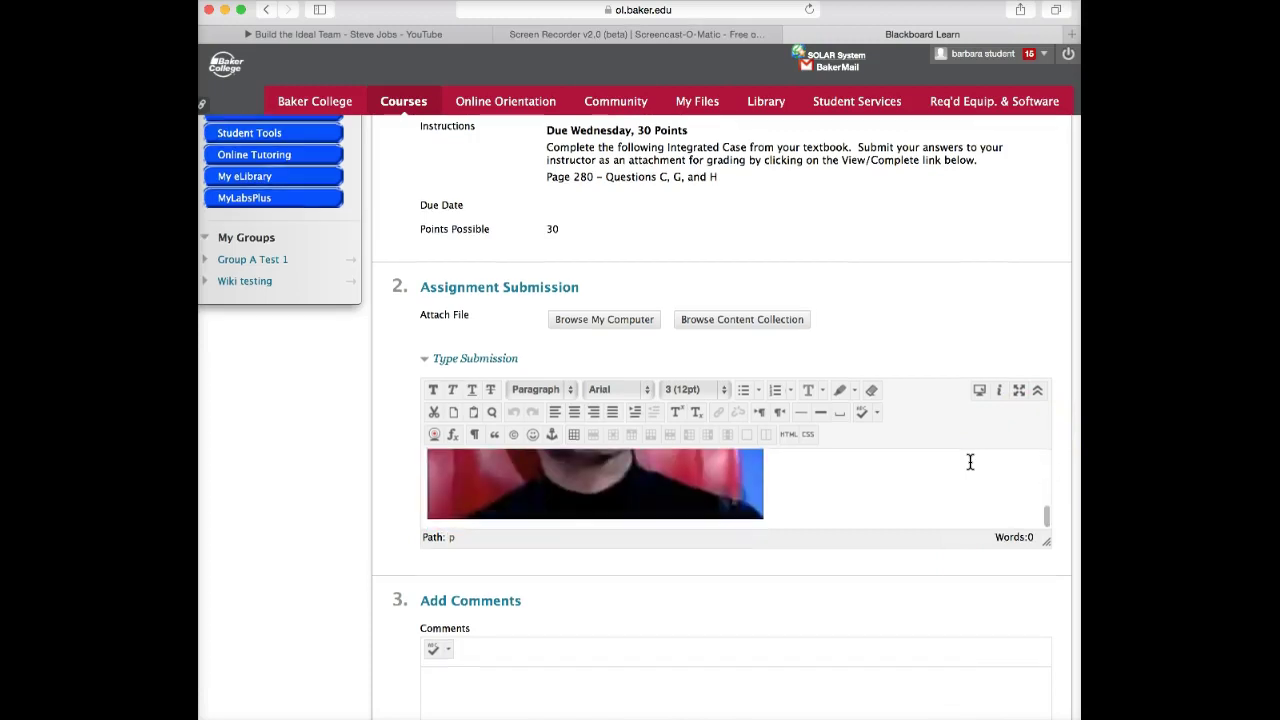
scroll(970, 462, "down", 4)
scroll(970, 462, "up", 1)
scroll(970, 462, "down", 1)
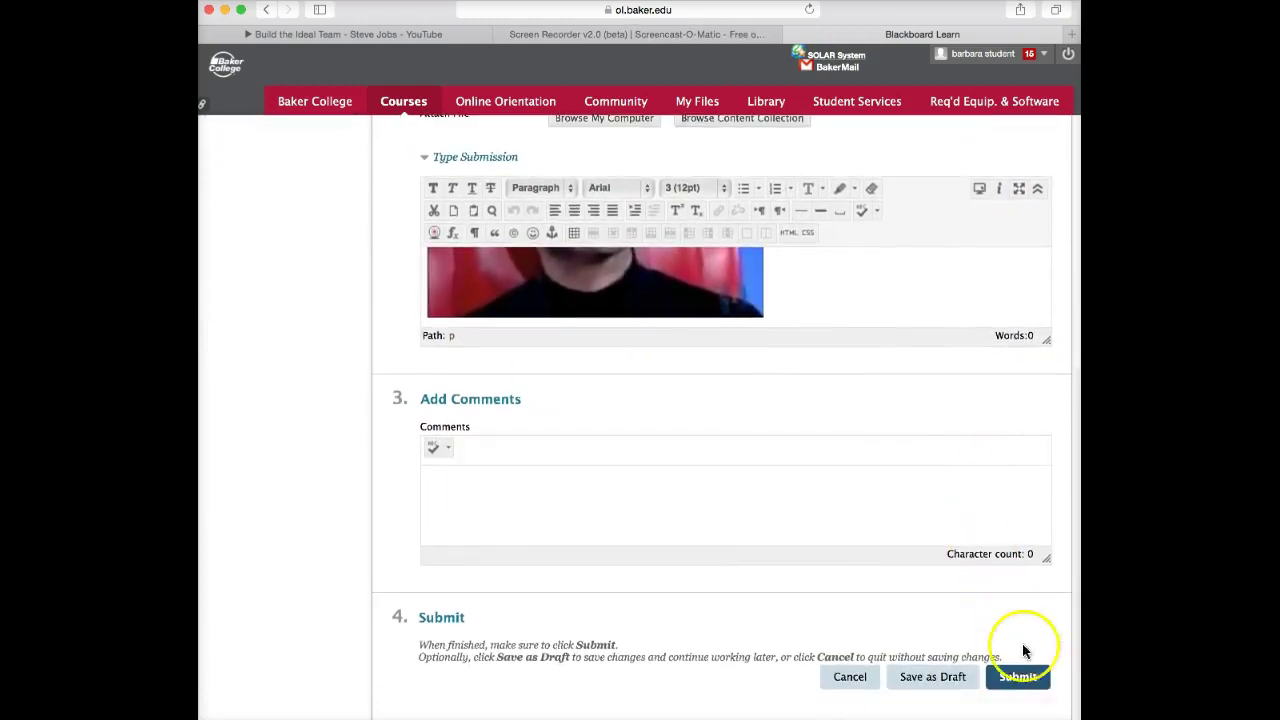
left_click(1018, 680)
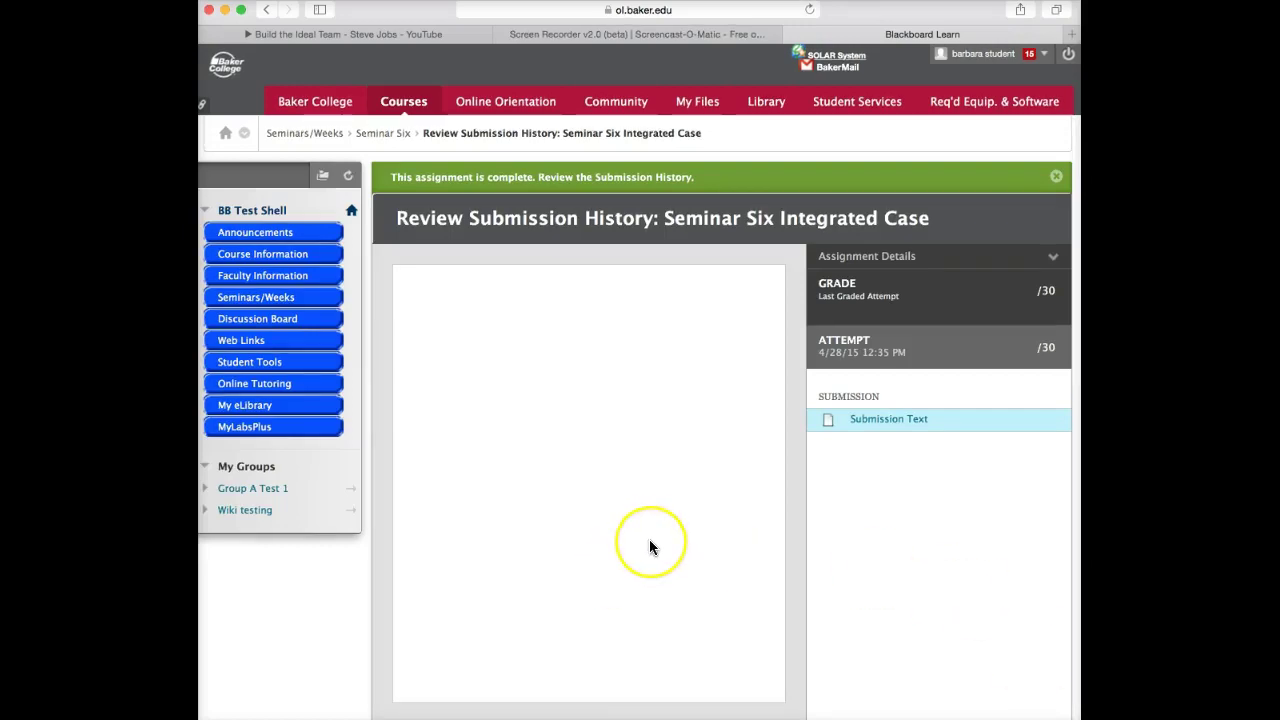
Step: Open the course's Announcements page from the submission history
left_click(276, 238)
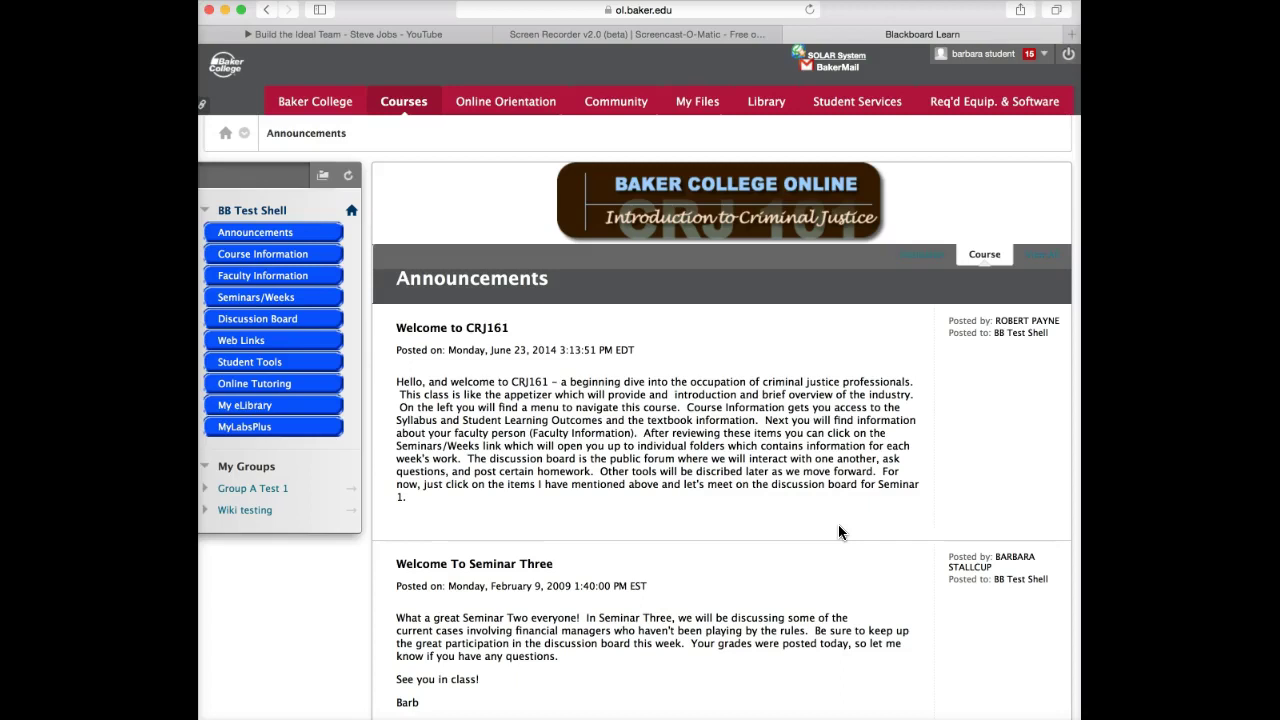
left_click(668, 546)
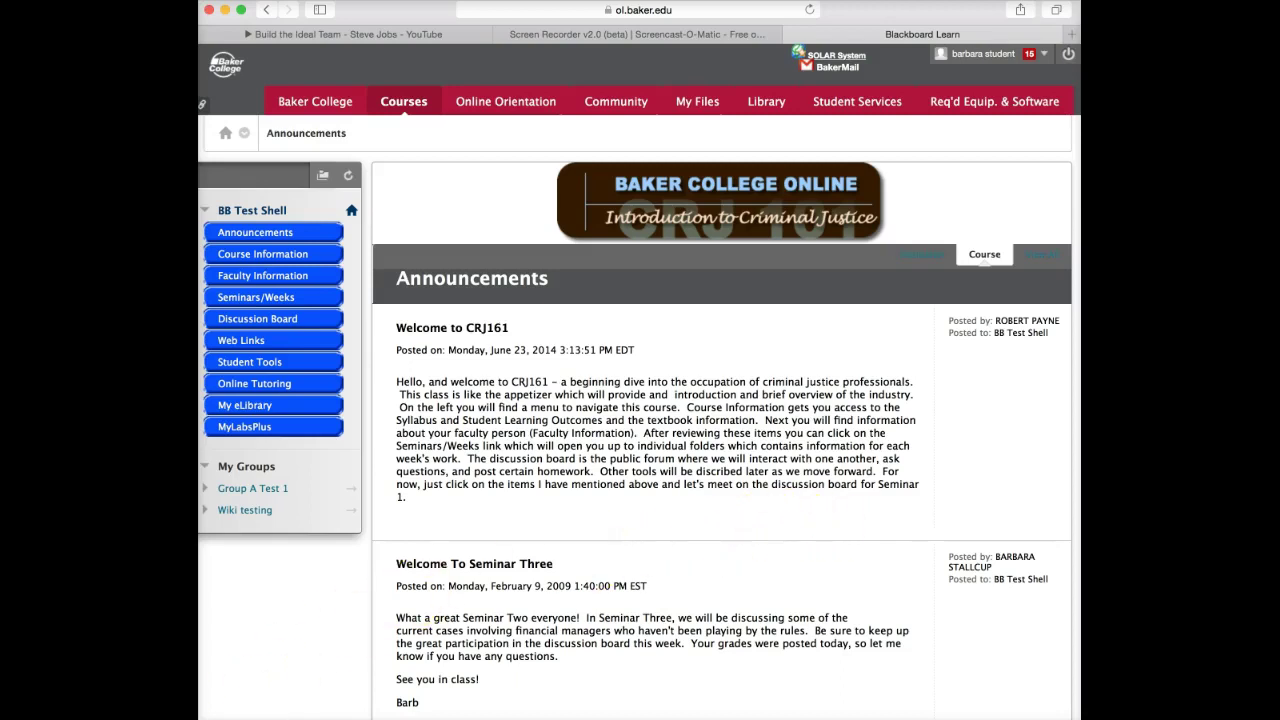